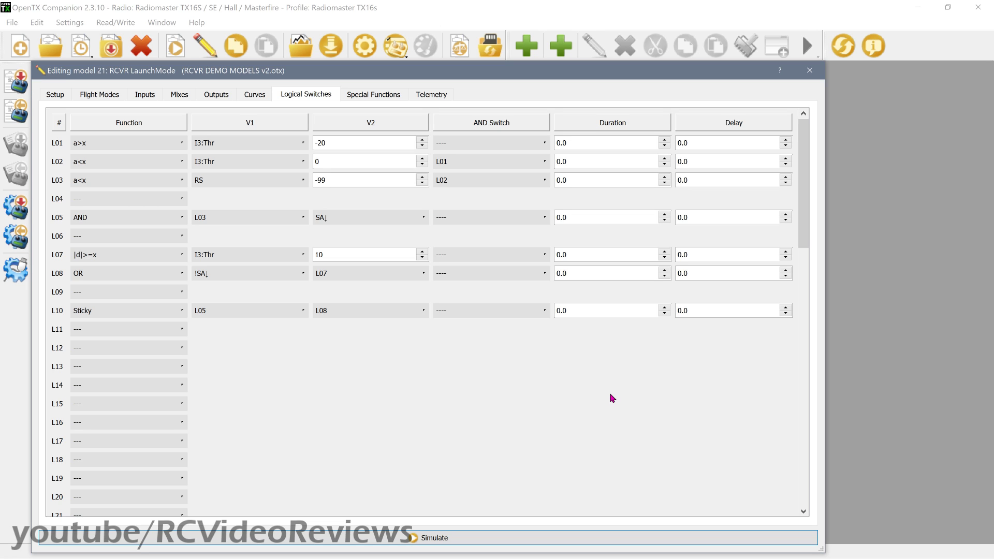
# Step: Compare the model's special functions with its logical switches, including the L03 sound trigger and the SH override of CH3
pyautogui.click(382, 93)
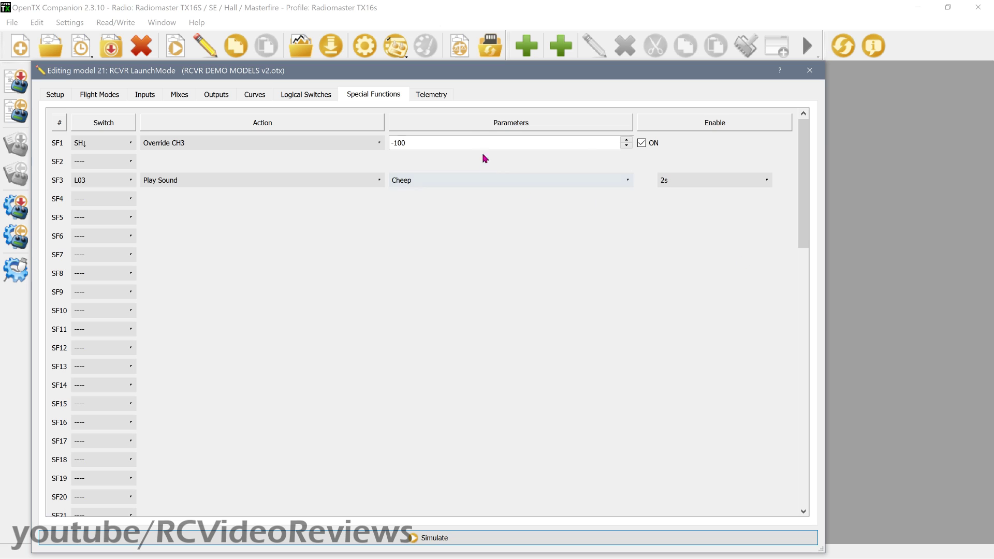
pyautogui.click(302, 98)
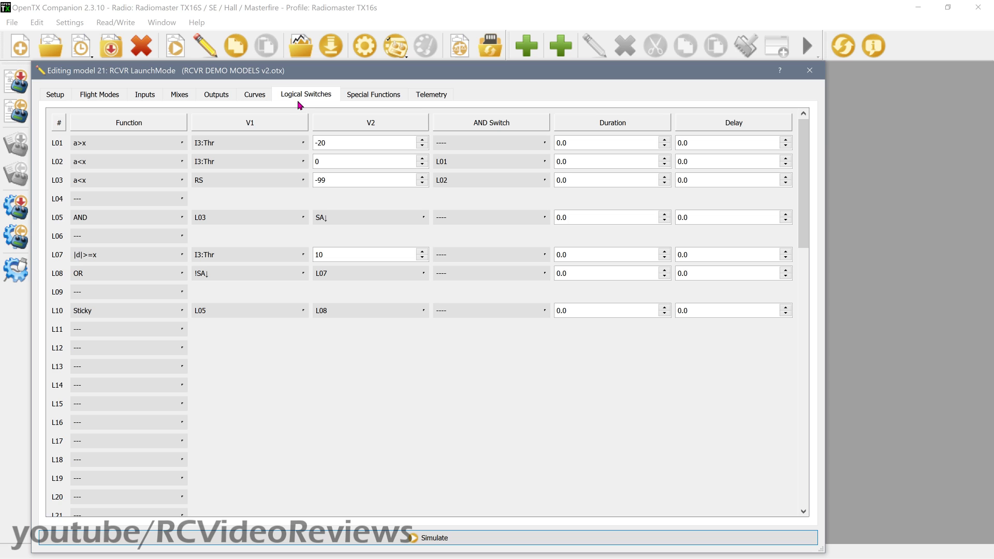
pyautogui.click(372, 96)
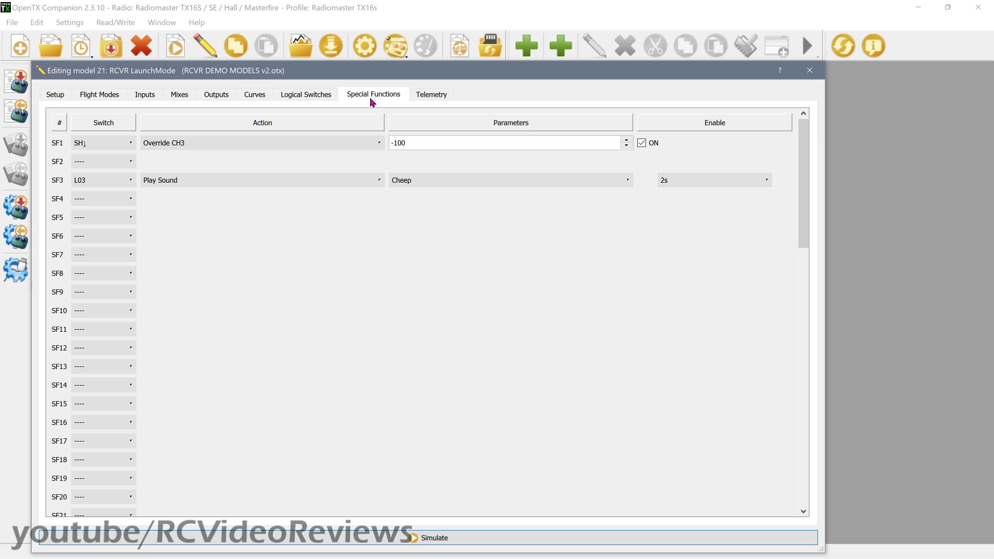
pyautogui.click(171, 102)
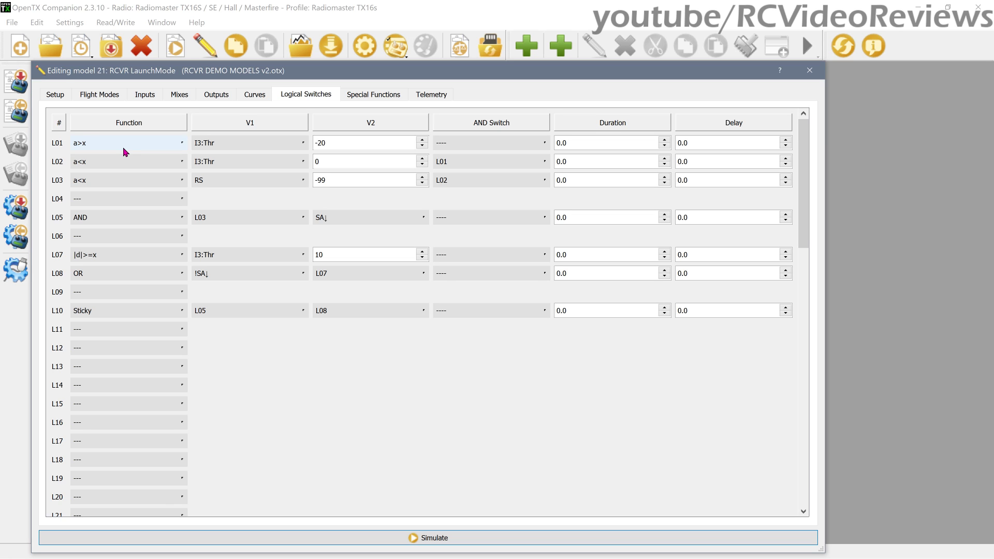
# Step: Examine the throttle thresholds of logical switches L01 and L02 and the AND switch used by L02
pyautogui.click(329, 142)
pyautogui.click(327, 165)
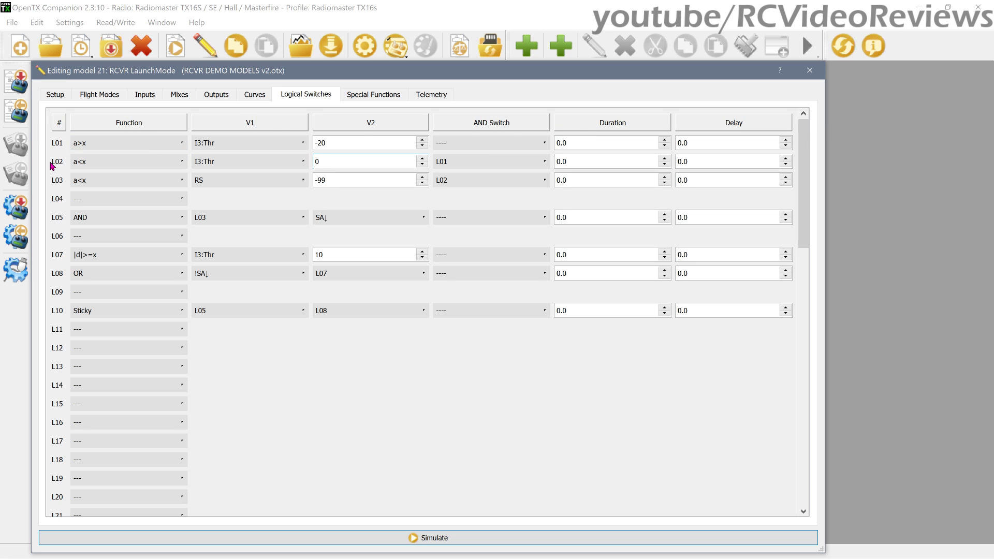
pyautogui.click(463, 162)
pyautogui.click(462, 163)
# Step: Simulate the model with the throttle stick at about -15% and the RS slider lowered to its minimum, and close the simulator
pyautogui.click(362, 545)
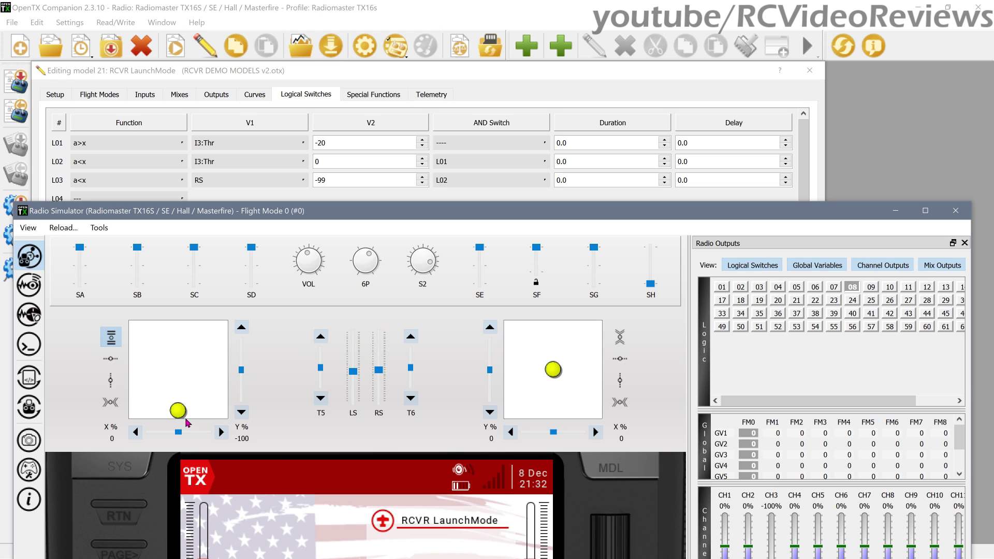
pyautogui.moveTo(177, 411); pyautogui.dragTo(177, 387)
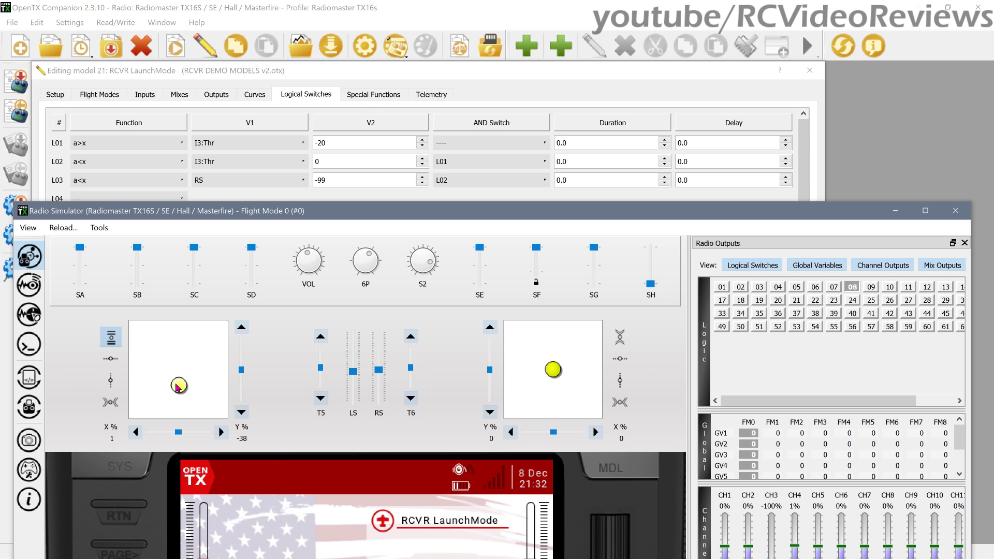
pyautogui.moveTo(178, 386); pyautogui.dragTo(177, 378)
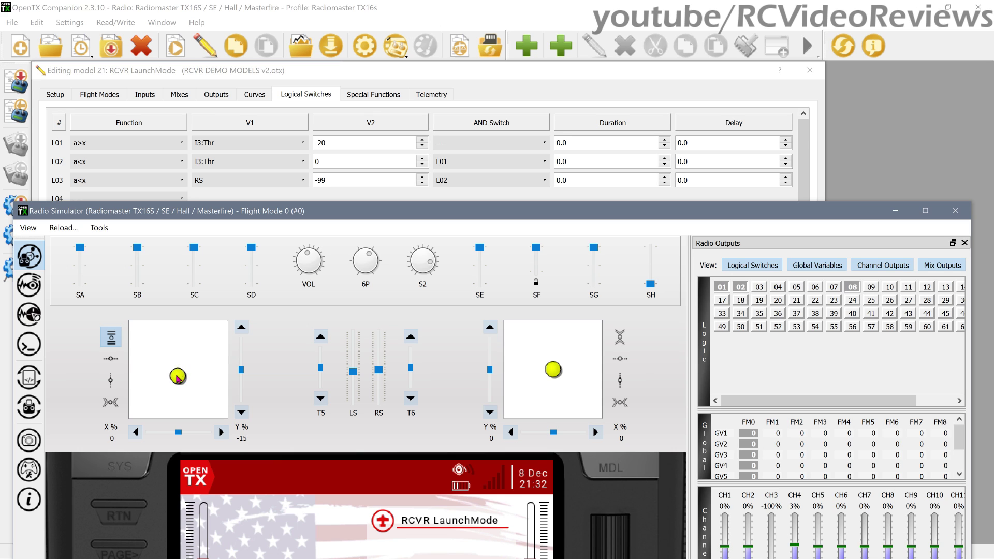
pyautogui.click(725, 288)
pyautogui.click(380, 371)
pyautogui.moveTo(379, 372); pyautogui.dragTo(382, 413)
pyautogui.click(959, 211)
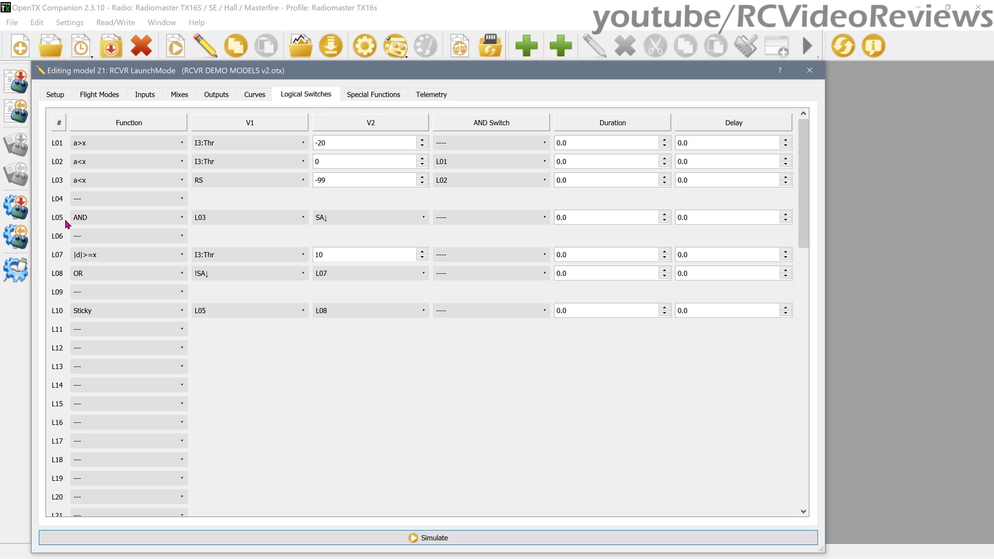
# Step: Test launch mode in a new simulation with throttle at about -15%, RS at minimum, SA down and SH moved up
pyautogui.click(221, 536)
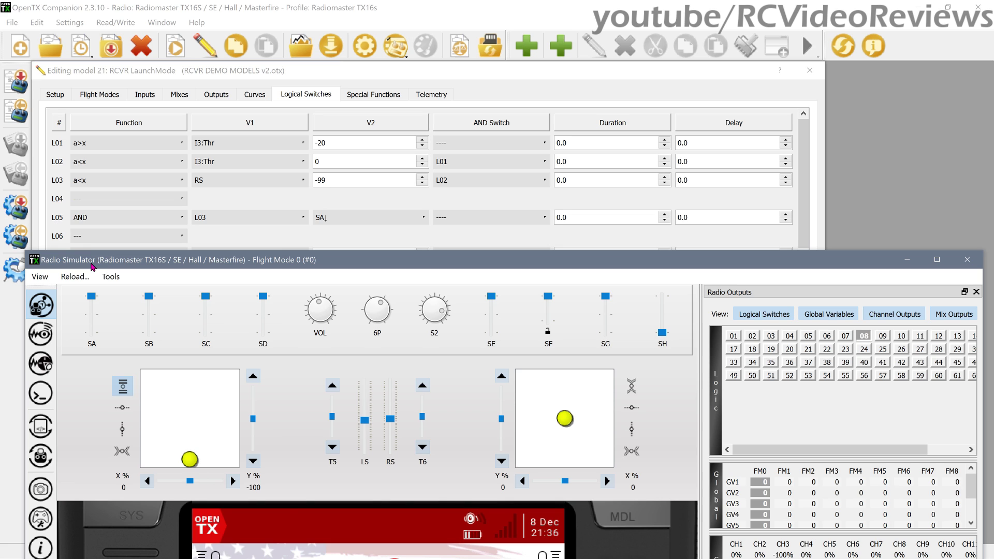
pyautogui.moveTo(192, 461); pyautogui.dragTo(191, 426)
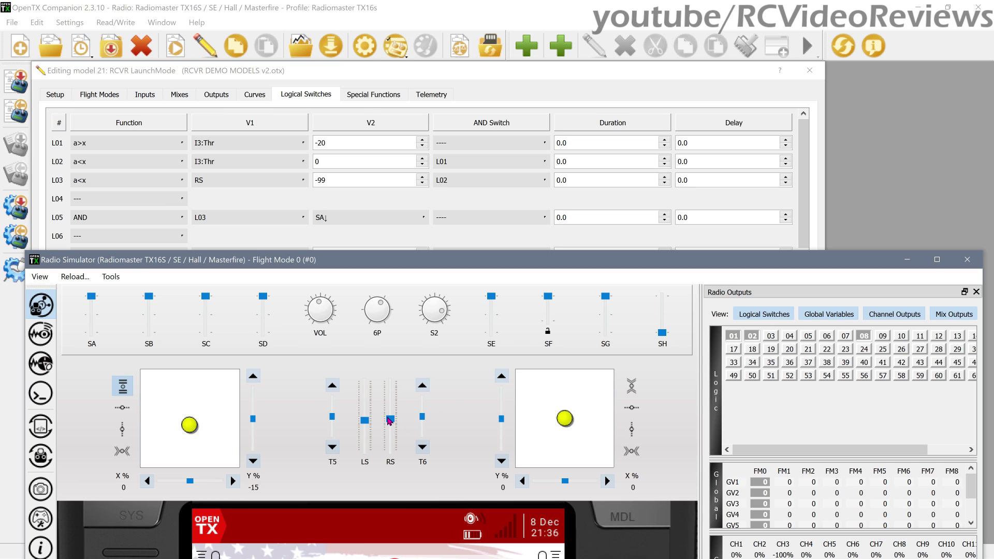
pyautogui.moveTo(390, 419); pyautogui.dragTo(395, 461)
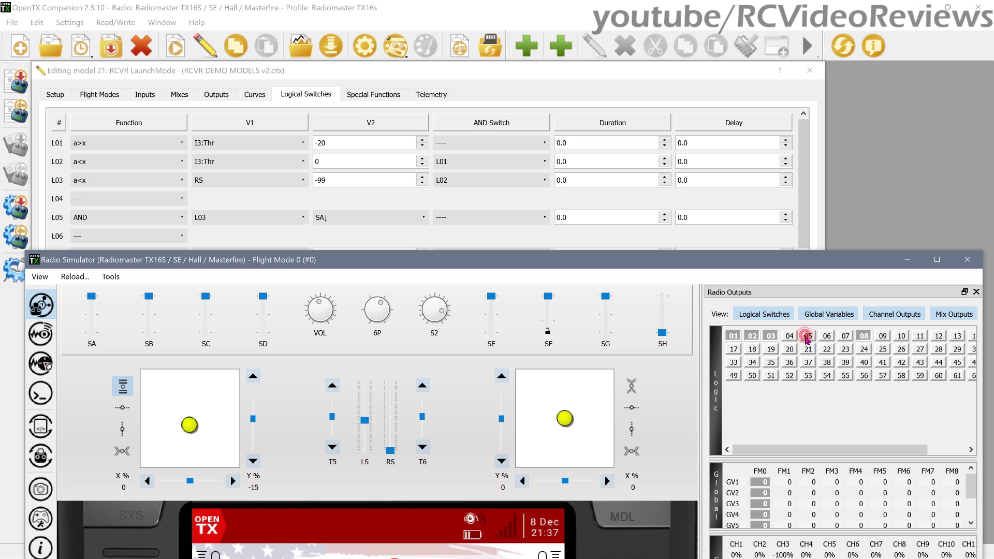
pyautogui.click(94, 336)
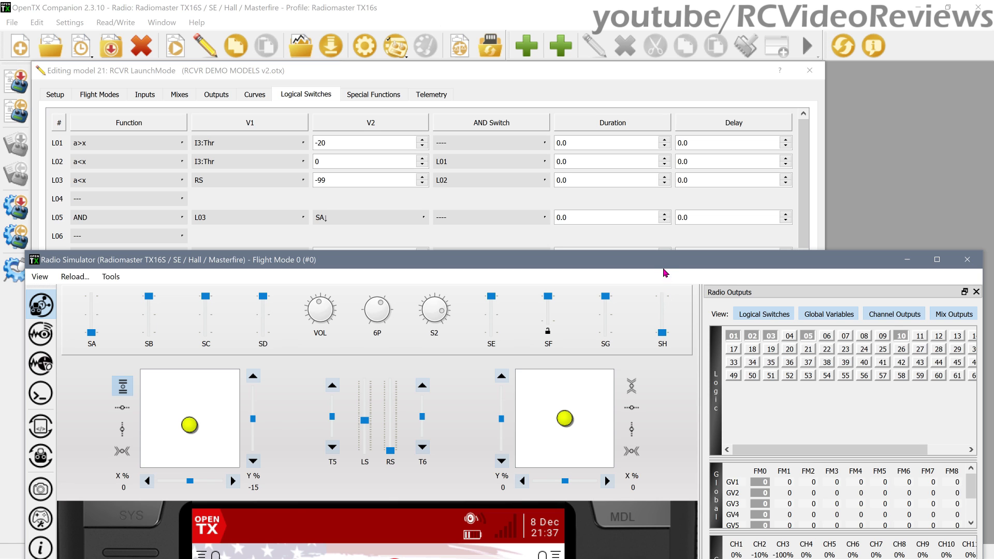
pyautogui.moveTo(665, 273); pyautogui.dragTo(656, 183)
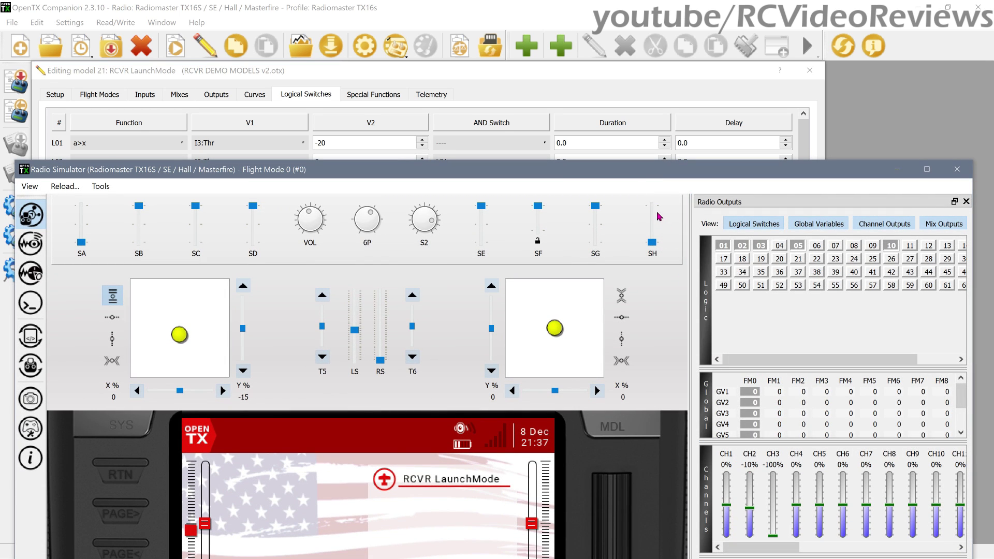
pyautogui.click(652, 210)
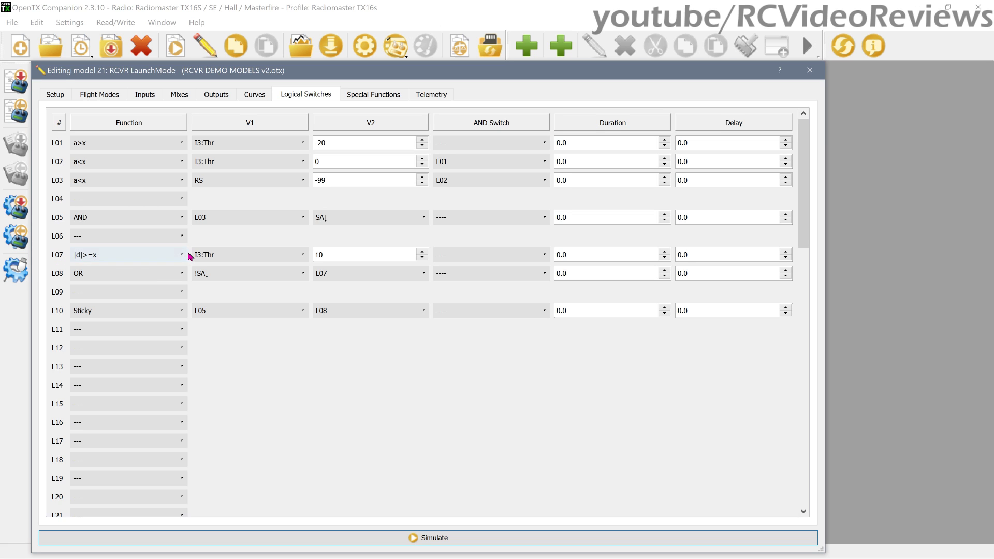
# Step: Check the L07 throttle threshold and re-arm launch mode in the simulator with throttle at about -11% and RS at minimum
pyautogui.doubleClick(350, 254)
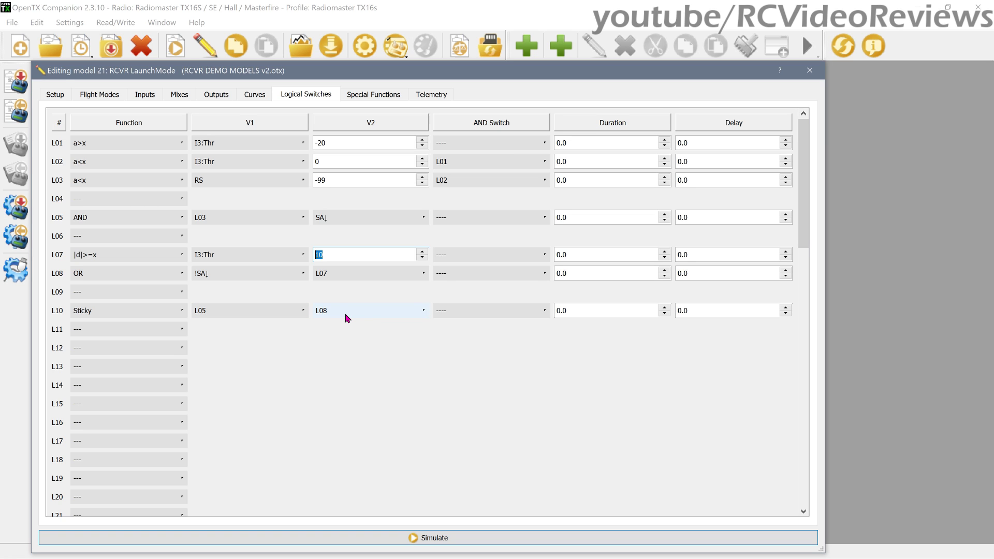
pyautogui.click(335, 251)
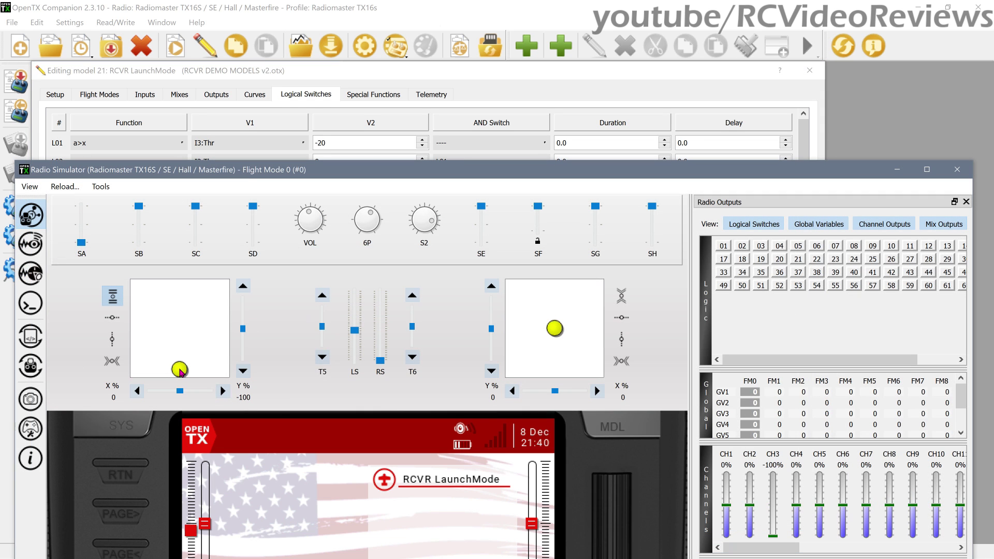
pyautogui.moveTo(180, 370); pyautogui.dragTo(179, 333)
pyautogui.moveTo(383, 365); pyautogui.dragTo(381, 357)
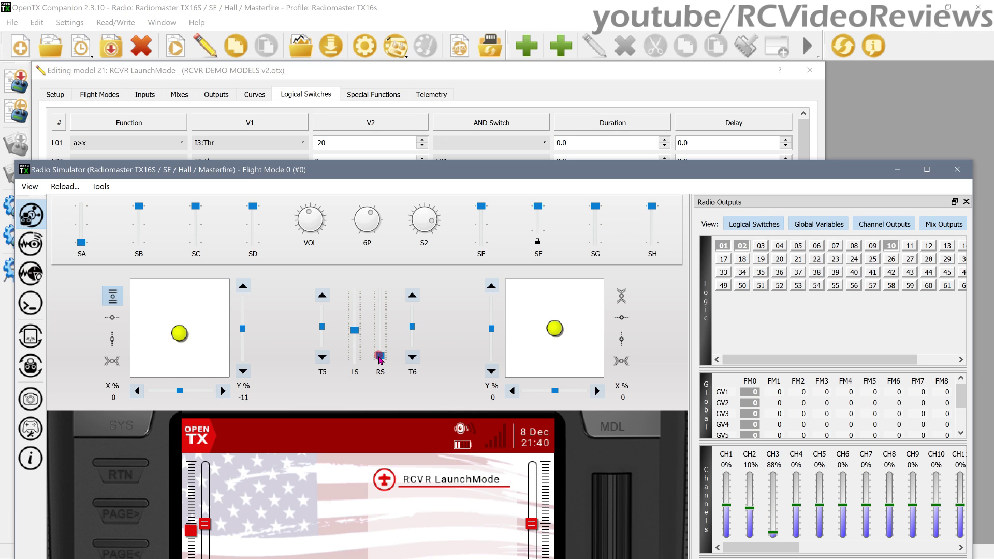
pyautogui.click(79, 241)
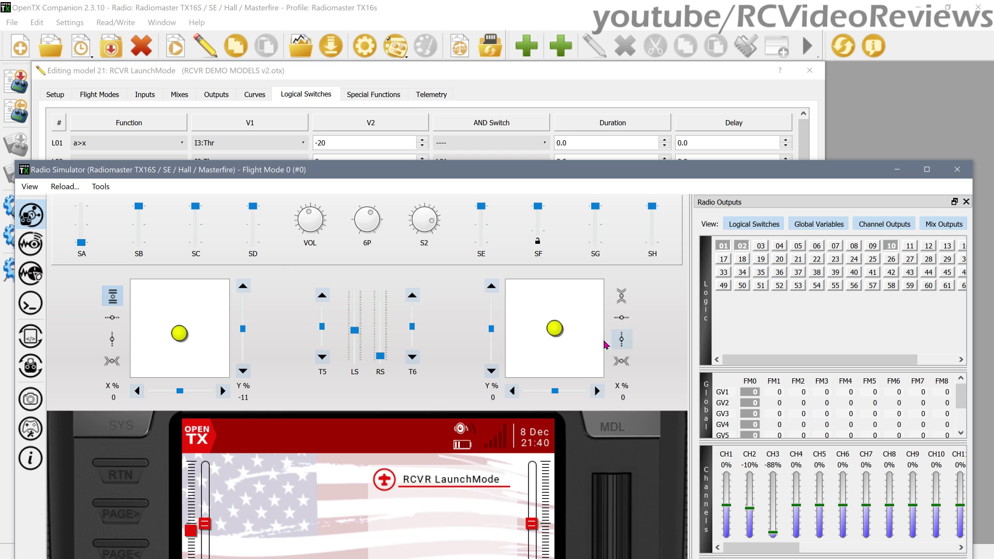
pyautogui.moveTo(381, 355); pyautogui.dragTo(383, 377)
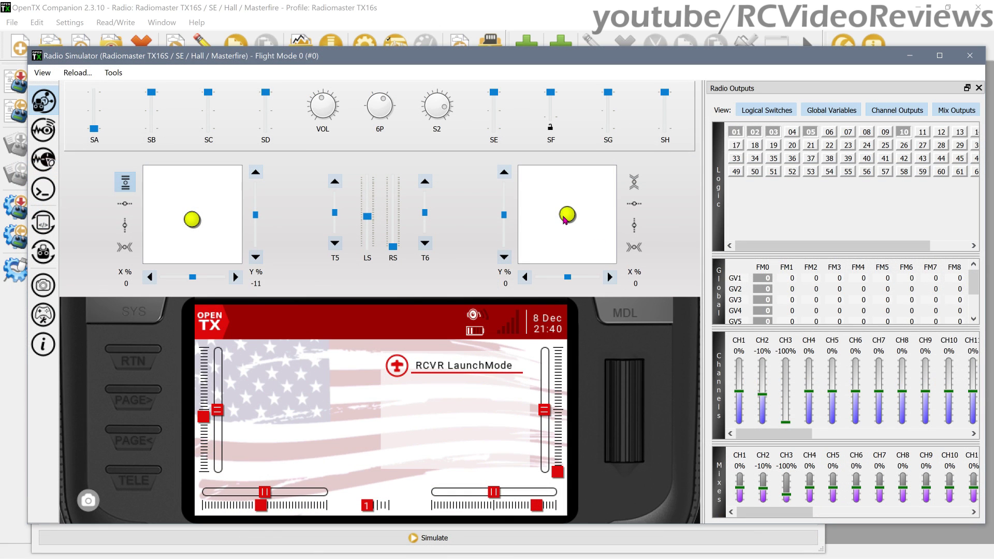
# Step: Nudge the elevator stick, cancel launch mode by moving SA to its middle position, and re-engage it with SA down
pyautogui.moveTo(565, 220); pyautogui.dragTo(567, 229)
pyautogui.moveTo(94, 128); pyautogui.dragTo(94, 113)
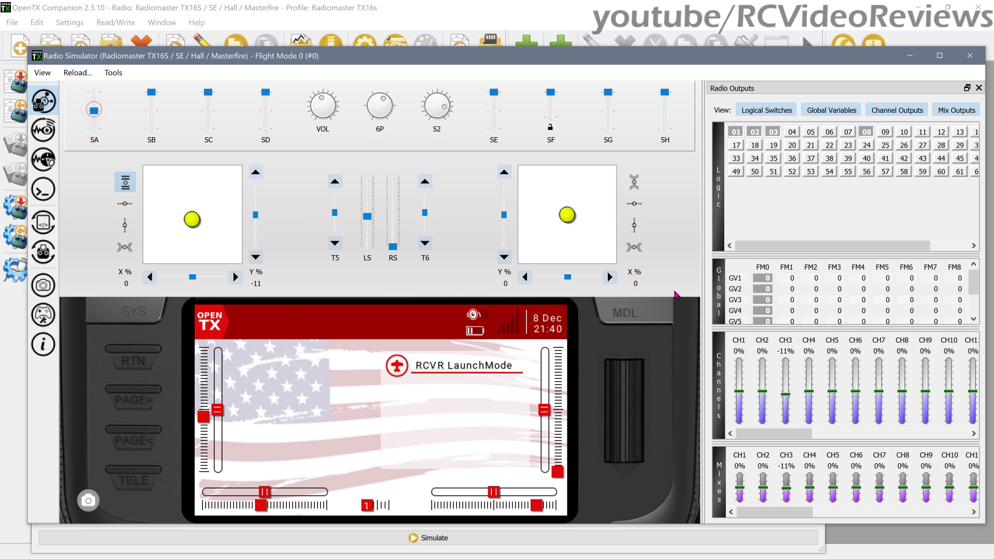
pyautogui.click(92, 132)
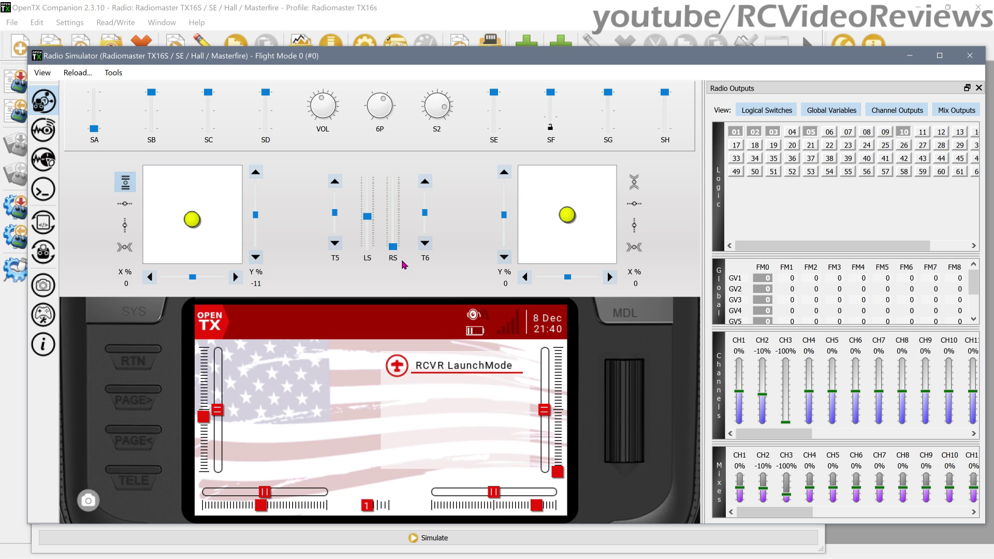
# Step: Raise the RS slider to bring CH3 to about 17% in launch mode, nudging the elevator stick between adjustments
pyautogui.moveTo(393, 251); pyautogui.dragTo(402, 218)
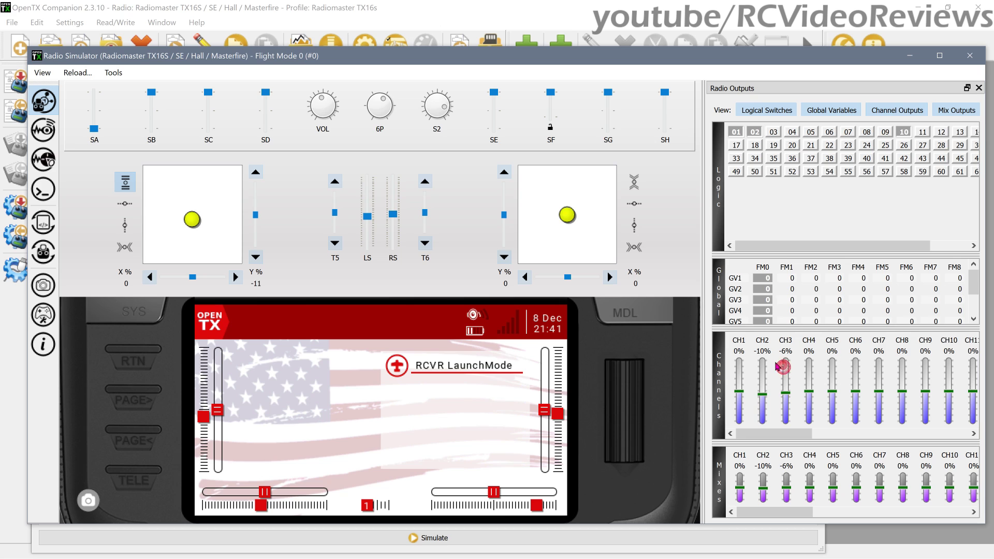
pyautogui.moveTo(391, 217)
pyautogui.mouseDown()
pyautogui.moveTo(395, 257)
pyautogui.moveTo(395, 200)
pyautogui.moveTo(397, 235)
pyautogui.moveTo(391, 204)
pyautogui.moveTo(391, 215)
pyautogui.mouseUp()
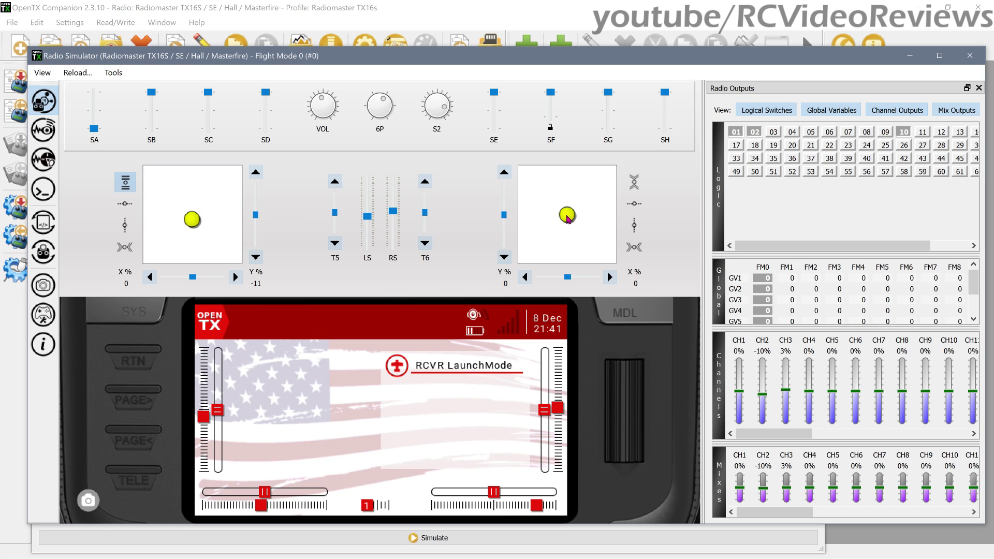
pyautogui.moveTo(567, 215); pyautogui.dragTo(565, 223)
pyautogui.click(389, 220)
pyautogui.moveTo(388, 215); pyautogui.dragTo(391, 210)
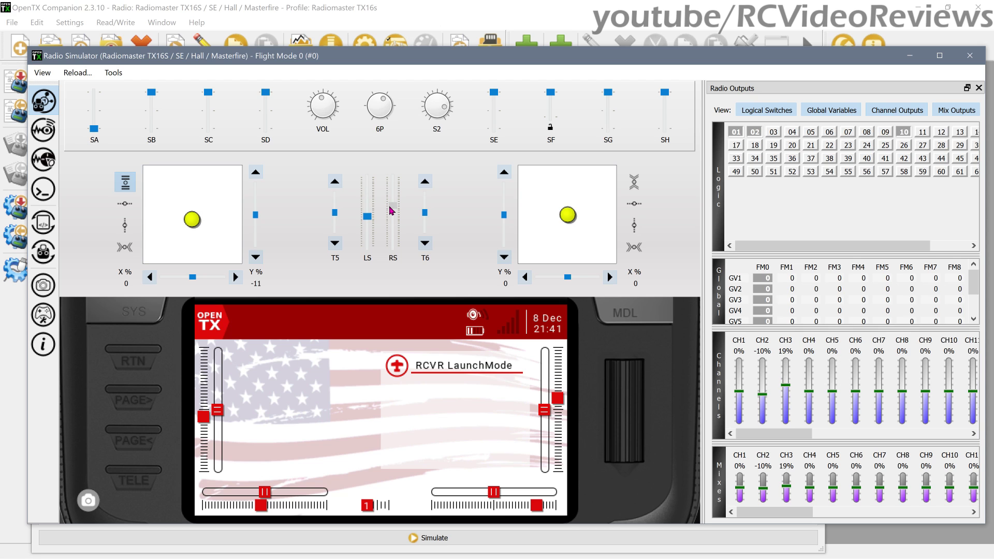
pyautogui.moveTo(391, 210); pyautogui.dragTo(392, 211)
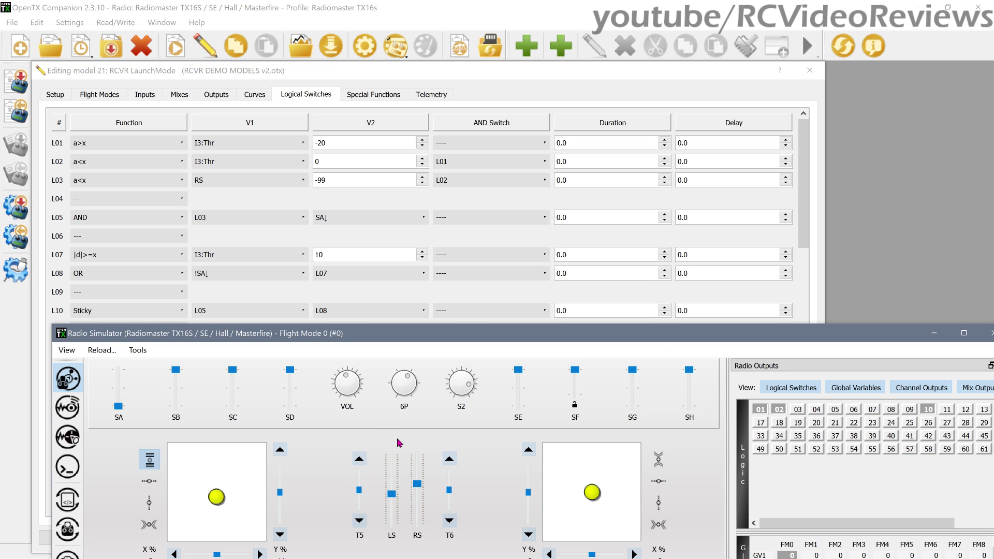
# Step: Return the RS slider to about -1% on CH3 and review the logical switch conditions behind the simulator
pyautogui.moveTo(427, 342); pyautogui.dragTo(409, 185)
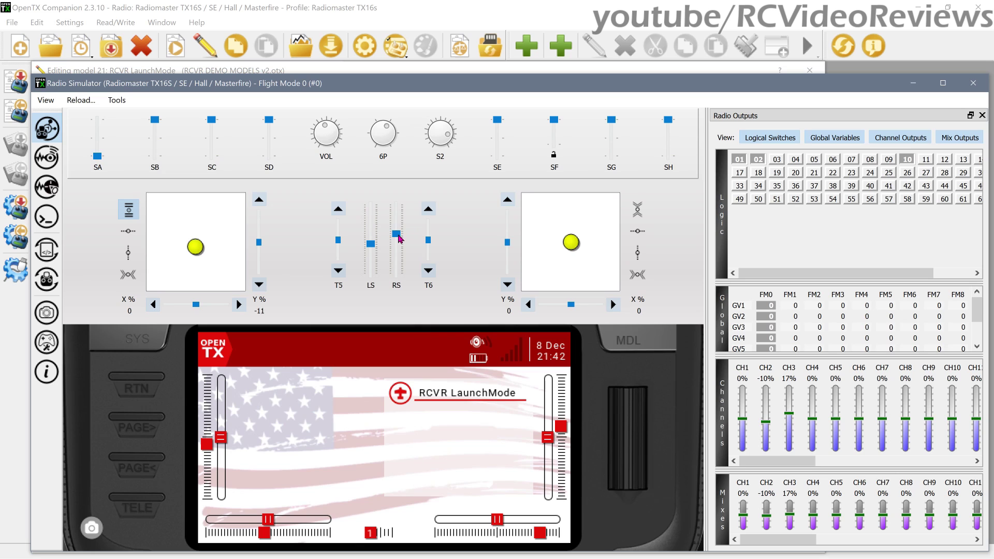
pyautogui.moveTo(396, 233); pyautogui.dragTo(396, 240)
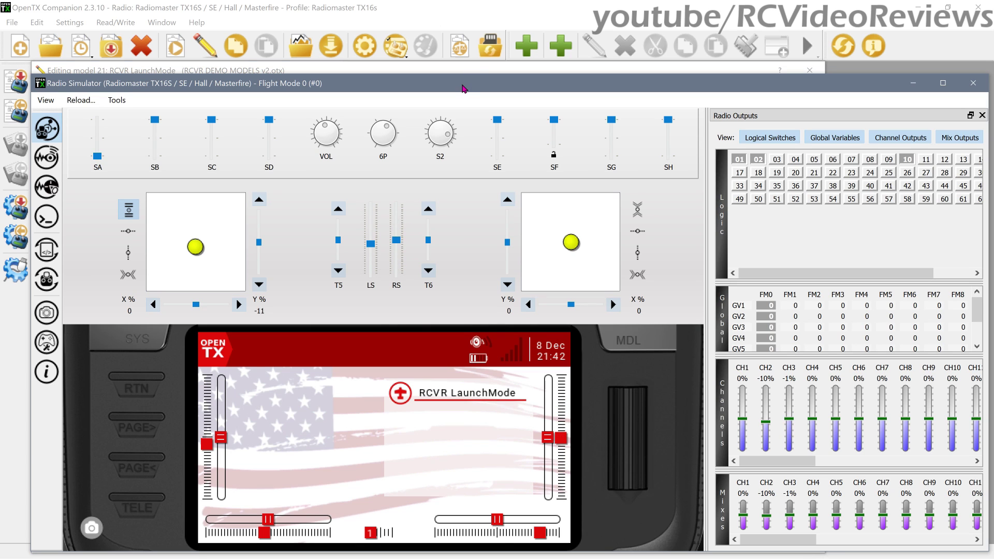
pyautogui.moveTo(461, 84); pyautogui.dragTo(482, 344)
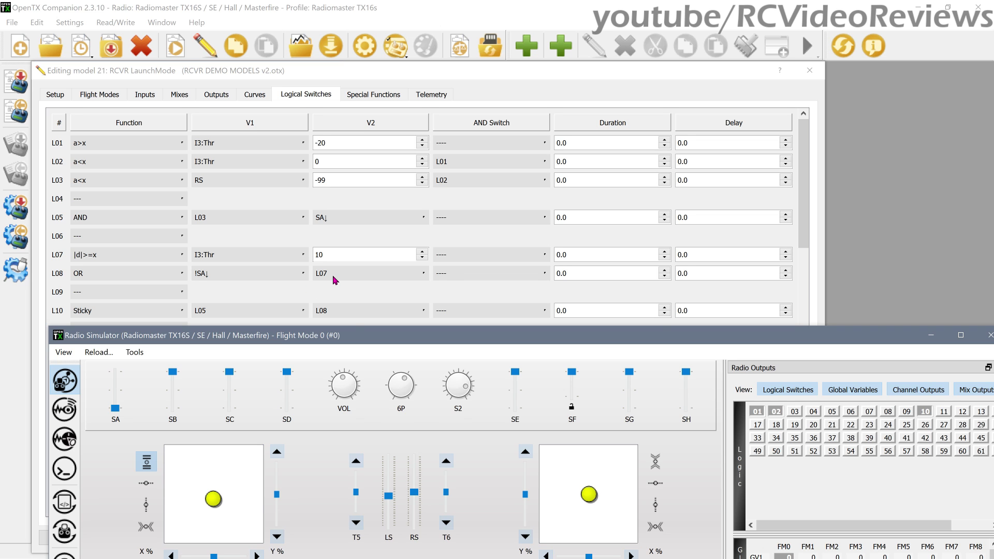
pyautogui.moveTo(356, 337); pyautogui.dragTo(348, 50)
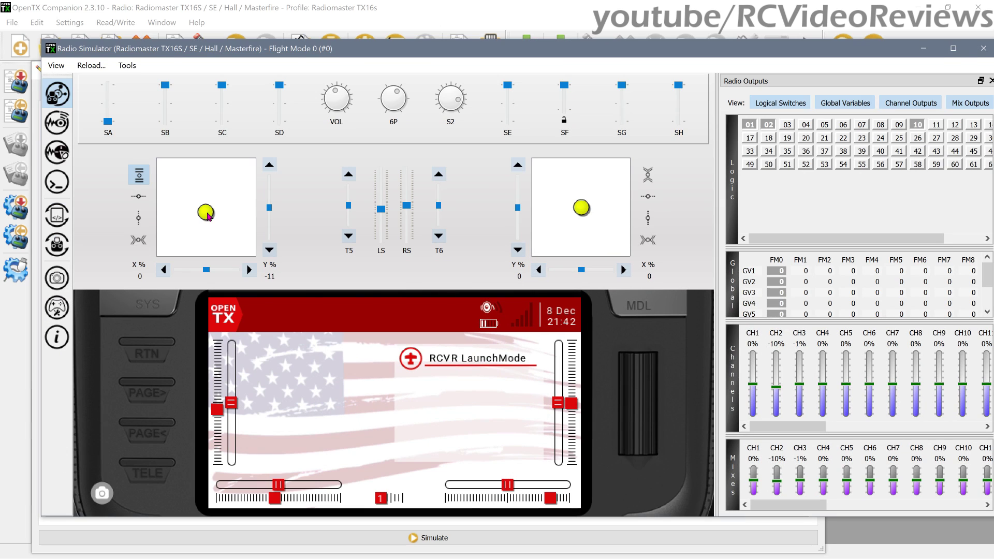
# Step: Exit launch mode by raising the throttle stick to about 38%, and test RS slider and throttle control of CH3
pyautogui.moveTo(209, 216); pyautogui.dragTo(206, 192)
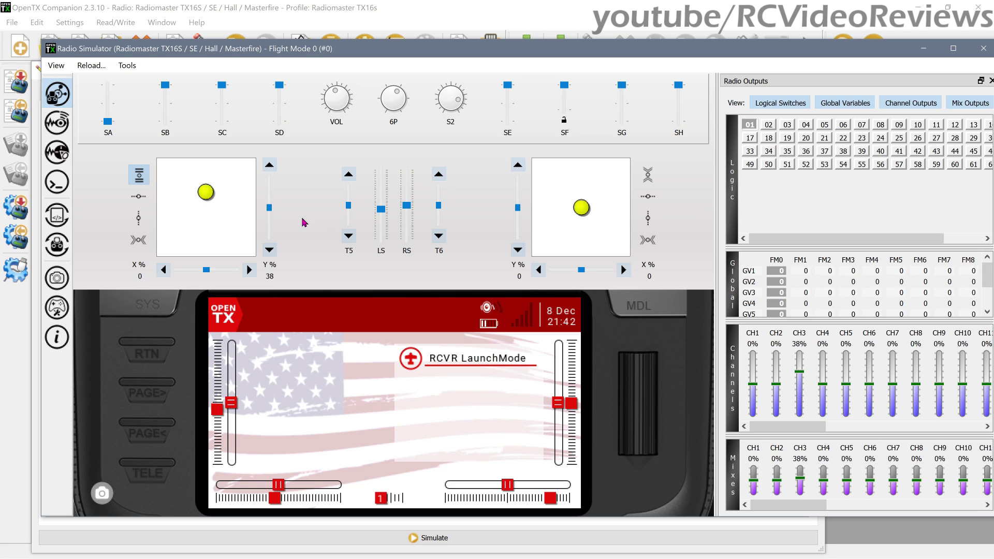
pyautogui.click(407, 206)
pyautogui.moveTo(413, 195); pyautogui.dragTo(407, 216)
pyautogui.moveTo(205, 192); pyautogui.dragTo(205, 196)
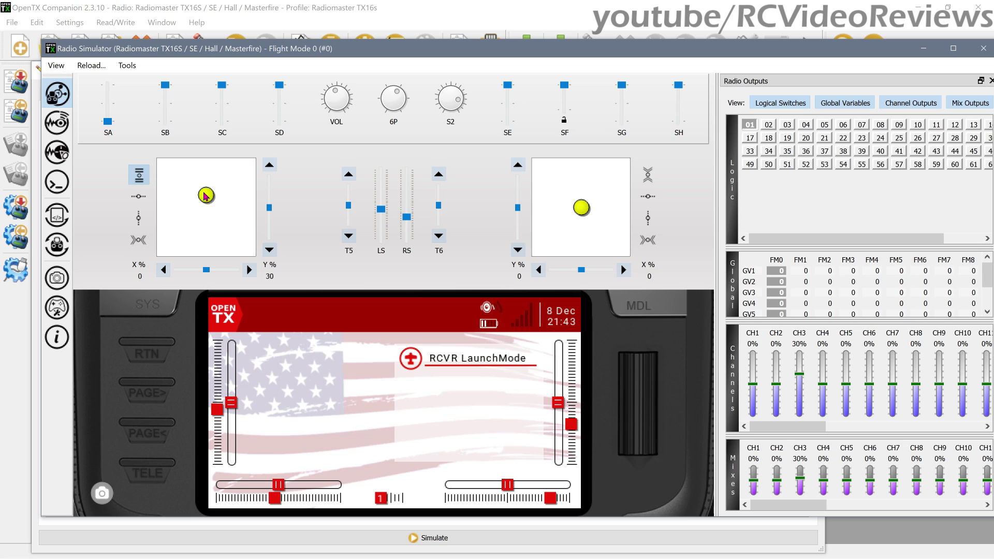
# Step: Lower the throttle to about -23%, test launch mode with RS driving CH3 to about 39%, and exit with throttle near -2%
pyautogui.moveTo(206, 196); pyautogui.dragTo(206, 217)
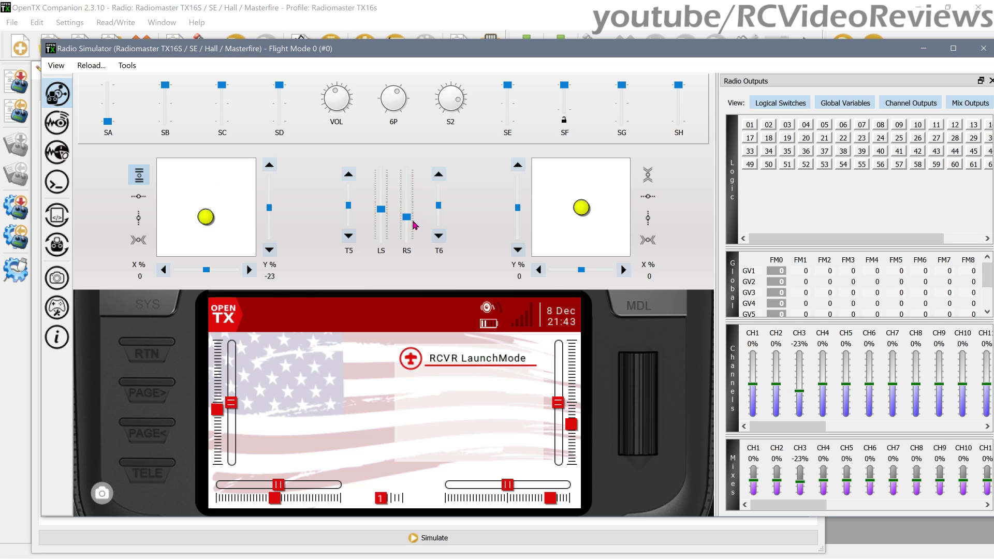
pyautogui.moveTo(407, 216); pyautogui.dragTo(404, 194)
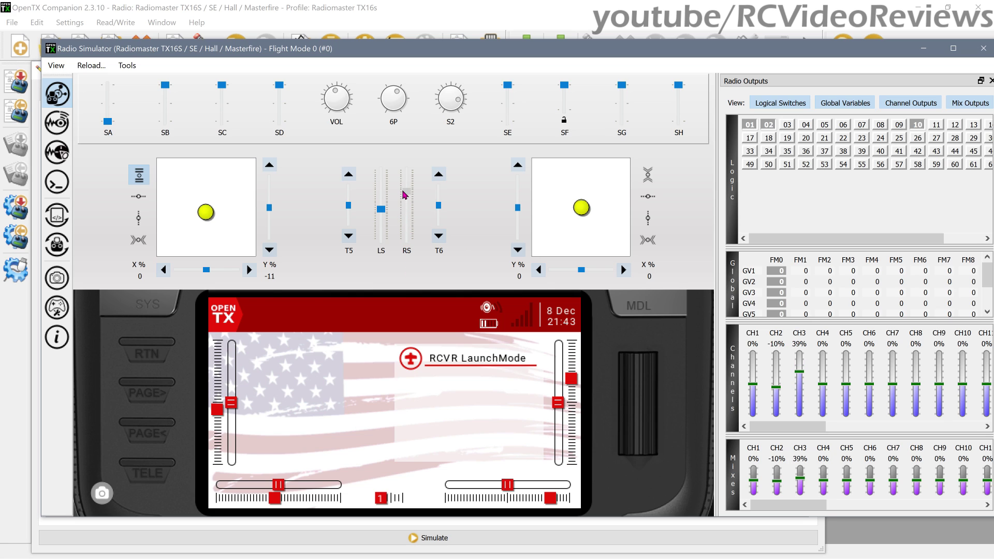
pyautogui.moveTo(210, 216)
pyautogui.mouseDown()
pyautogui.moveTo(210, 184)
pyautogui.moveTo(211, 219)
pyautogui.moveTo(211, 192)
pyautogui.moveTo(213, 210)
pyautogui.mouseUp()
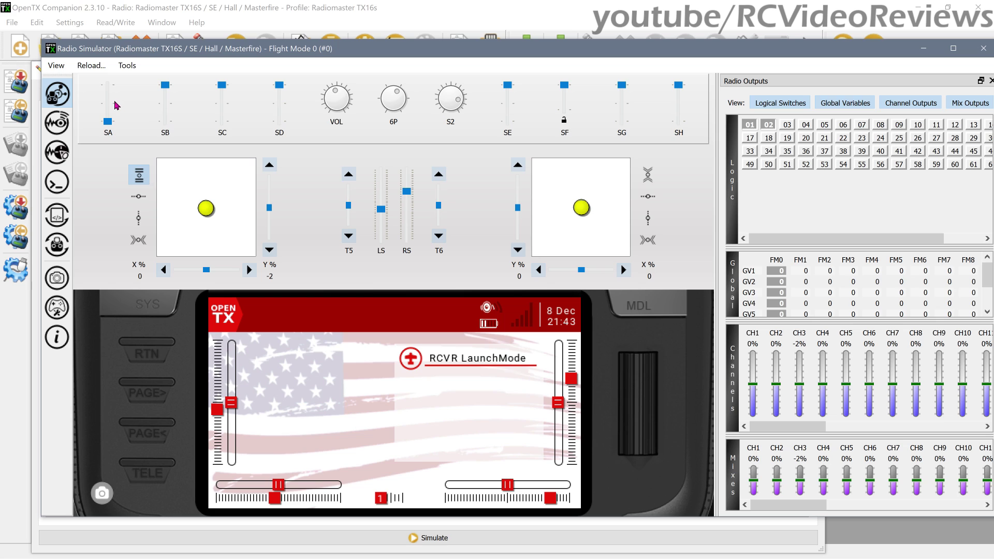
# Step: Set switch SA to its middle position, lower the RS slider fully, and raise the throttle stick to test CH3
pyautogui.click(107, 102)
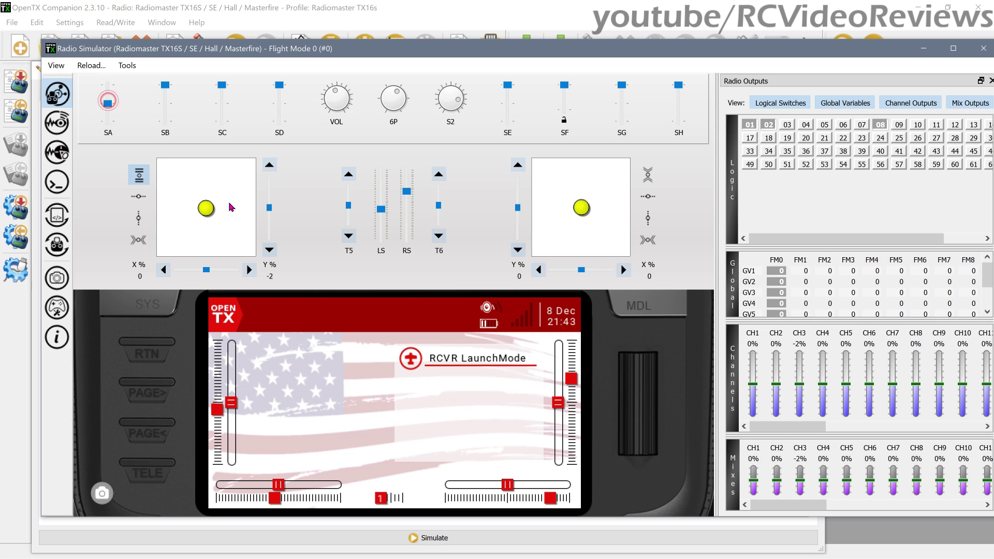
pyautogui.click(407, 191)
pyautogui.moveTo(405, 191); pyautogui.dragTo(409, 260)
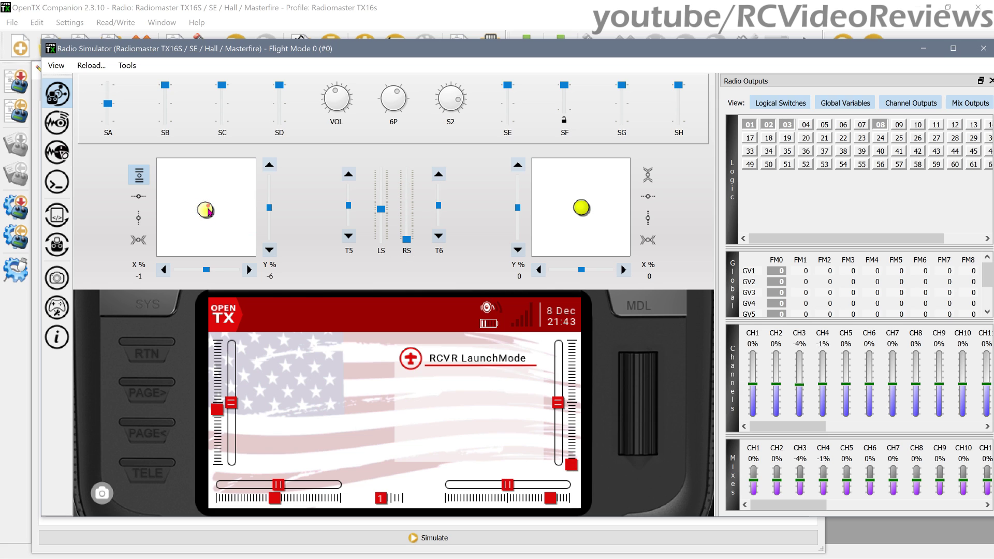
pyautogui.moveTo(205, 209); pyautogui.dragTo(215, 182)
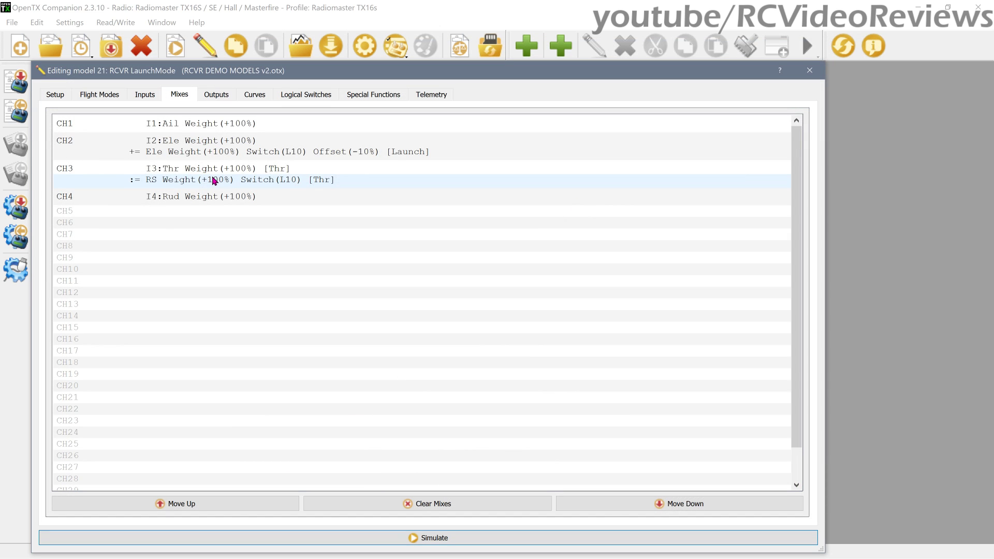
# Step: Review the settings of the CH3 replace mix that uses RS as source and L10 as switch
pyautogui.doubleClick(214, 180)
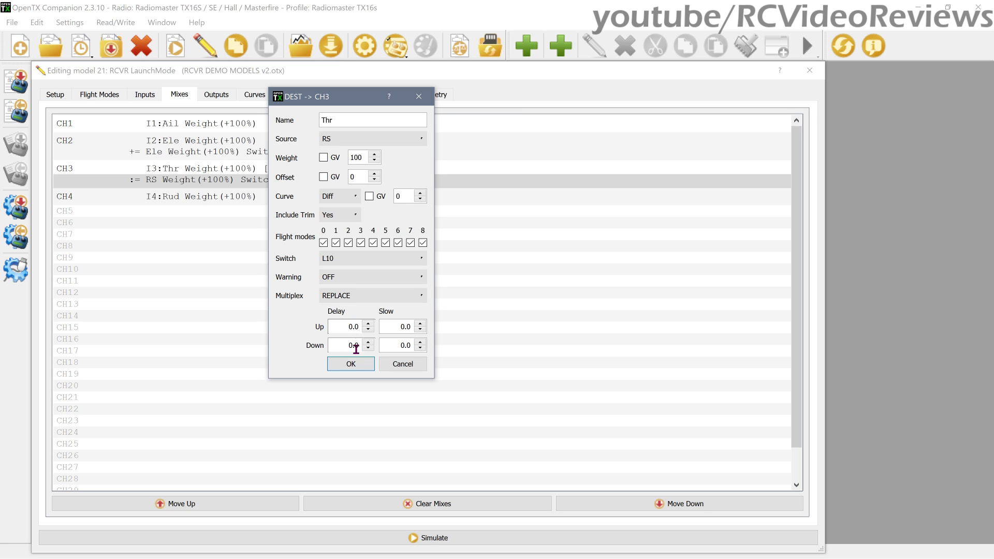
pyautogui.click(356, 366)
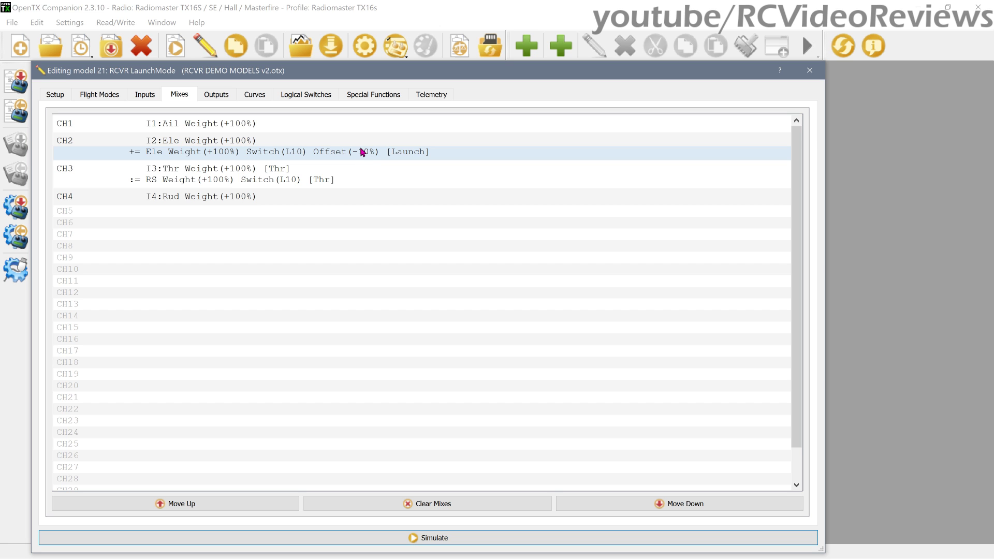
# Step: Restart the simulation, raise the throttle stick to about -9%, and cancel launch mode by setting SA to its middle position
pyautogui.click(392, 538)
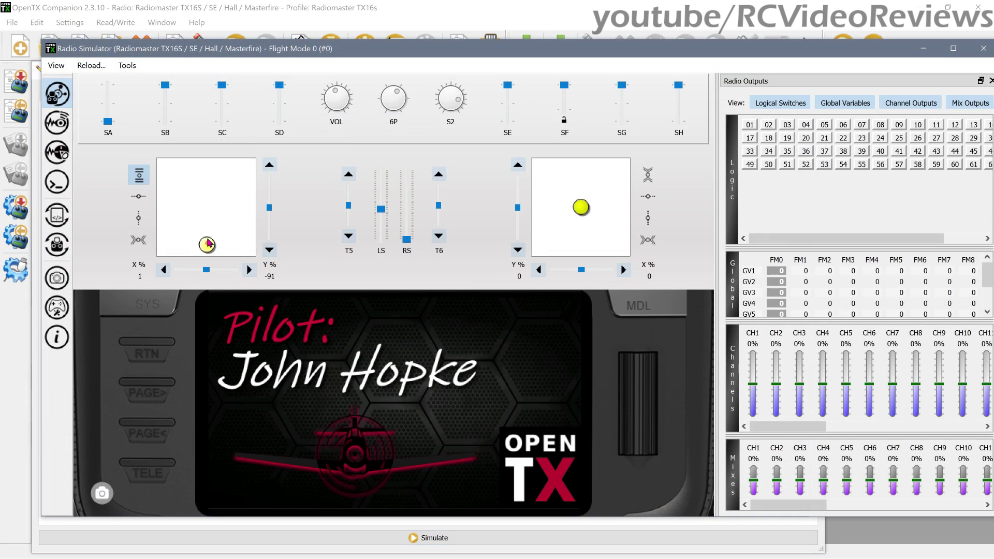
pyautogui.moveTo(205, 248); pyautogui.dragTo(206, 212)
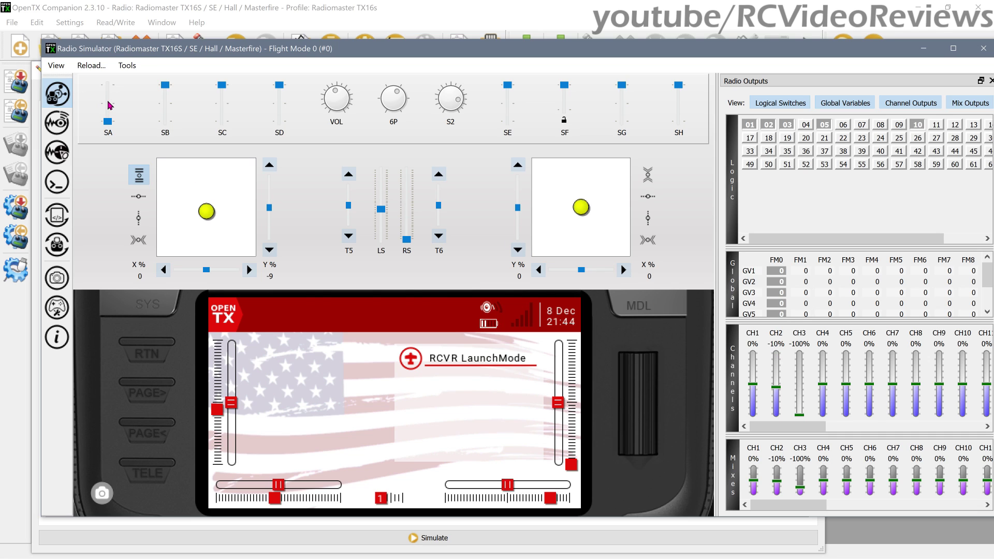
pyautogui.click(109, 105)
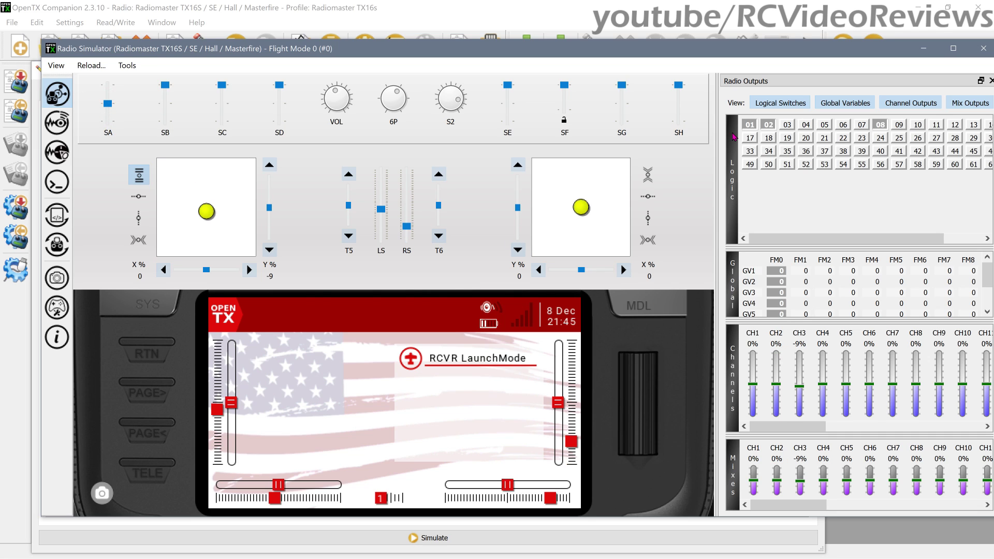